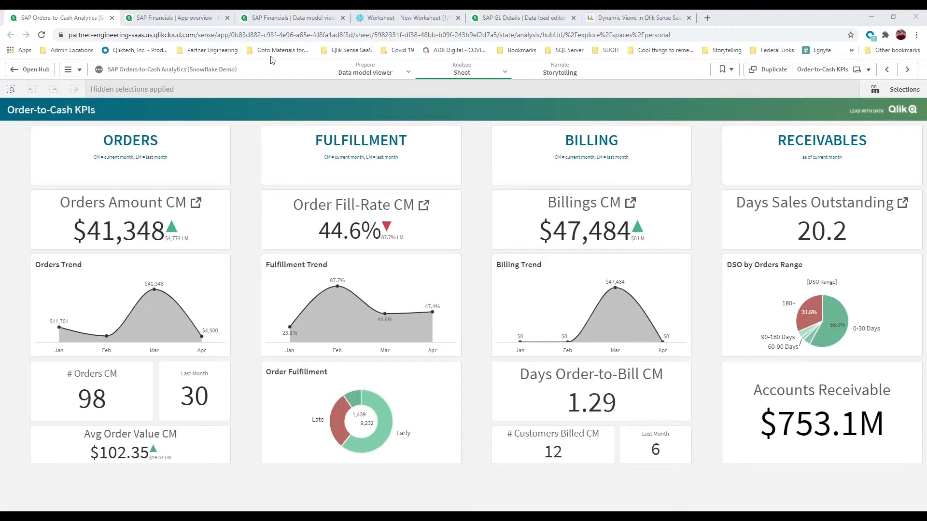
Review the SAP Financials app overview and data model, and examine the company code and cost center filter in the Snowflake worksheet query
left_click(175, 19)
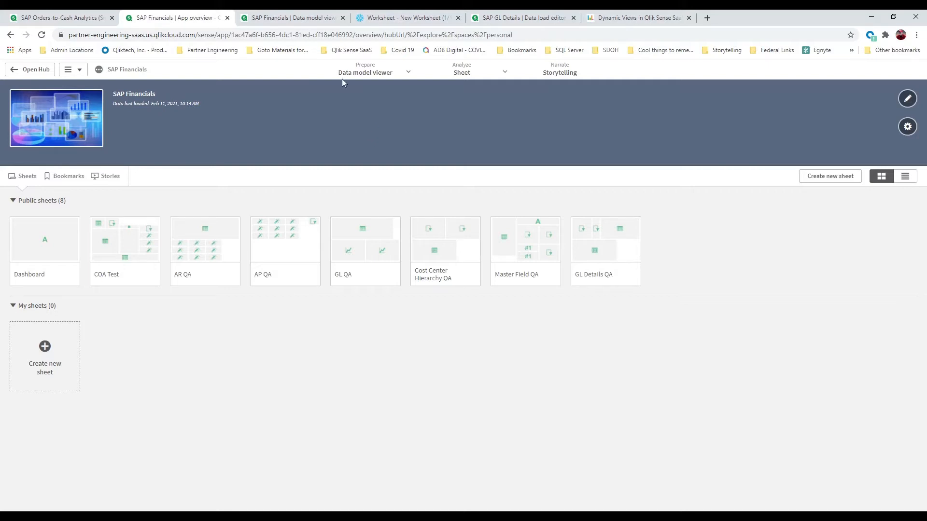
left_click(291, 19)
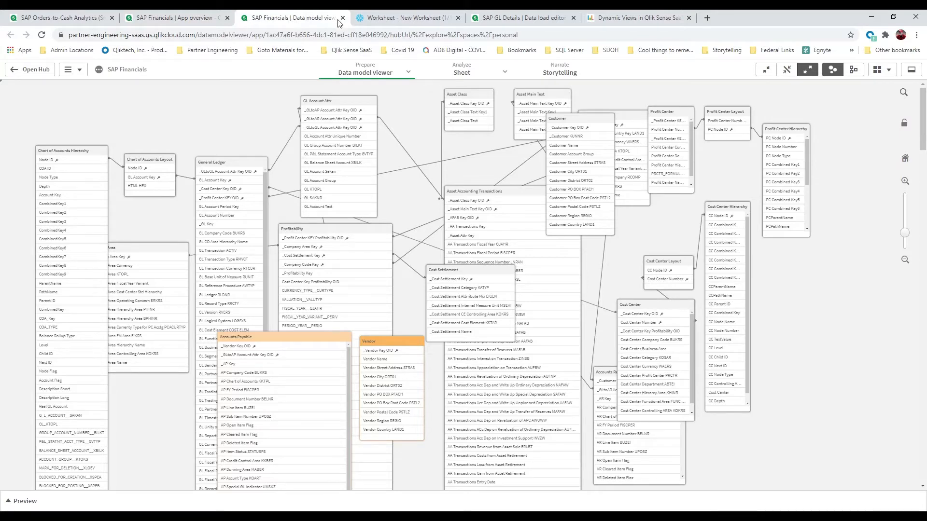
left_click(383, 19)
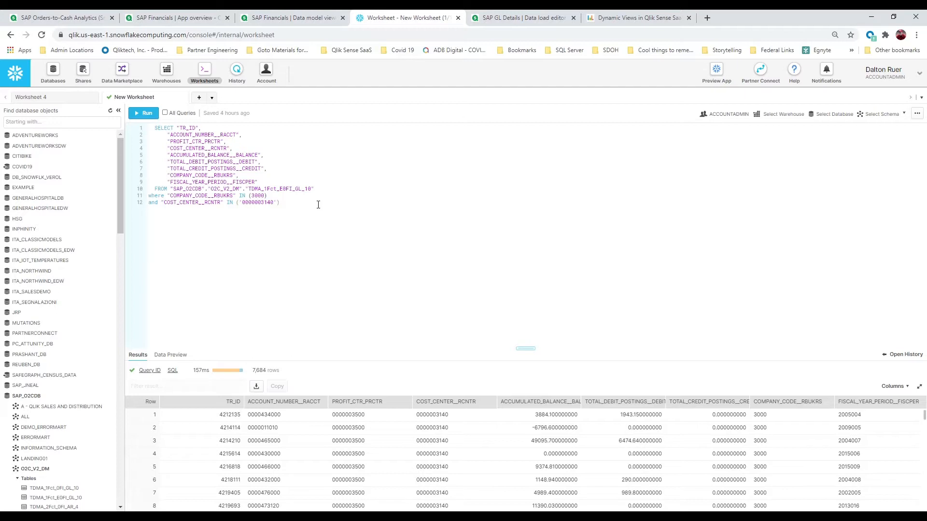
left_click_drag(280, 202, 143, 200)
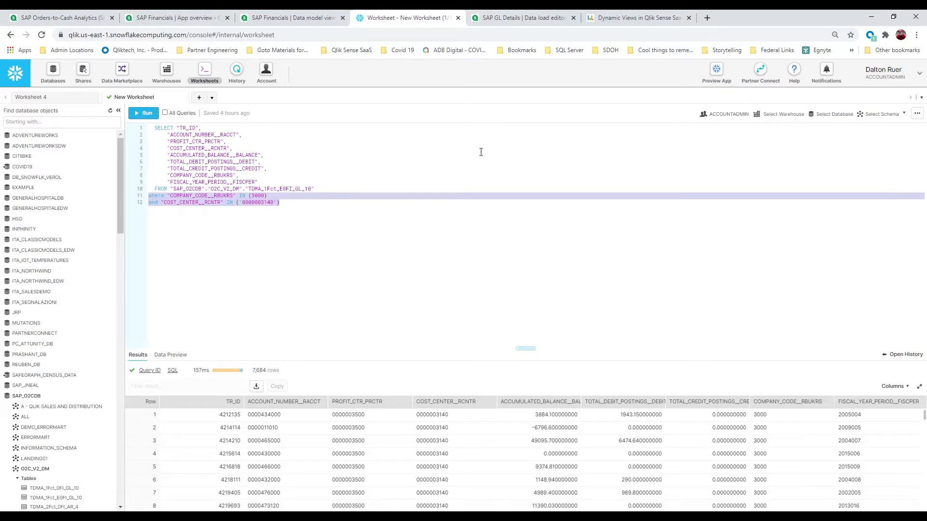
Examine the SAP GL Details load script in Qlik Sense: the SELECT fields, the odag variables in the WHERE clause and the odagActive check
left_click(525, 18)
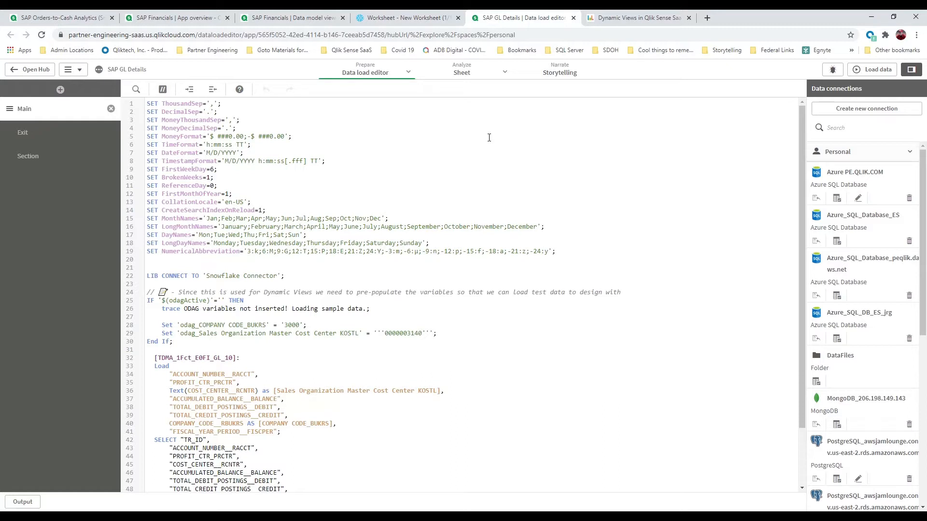
scroll(443, 245, "down", 3)
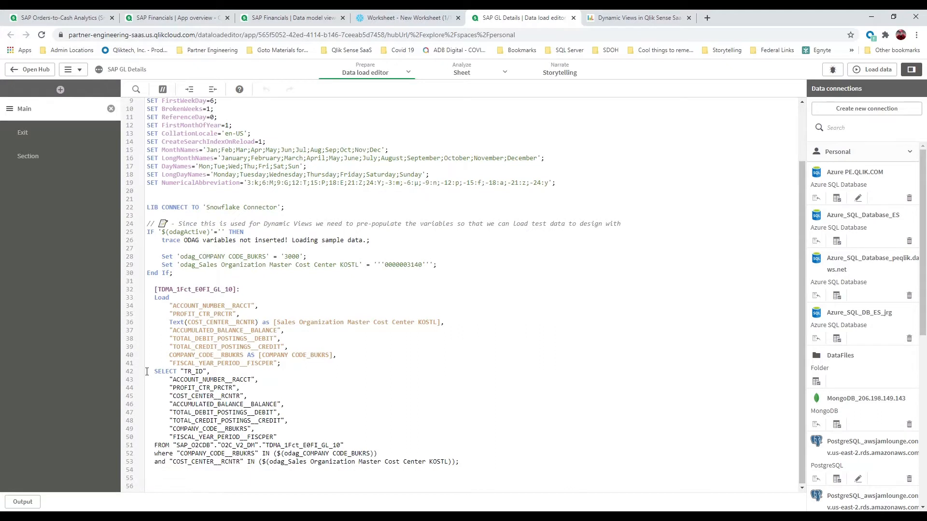
left_click_drag(148, 372, 296, 437)
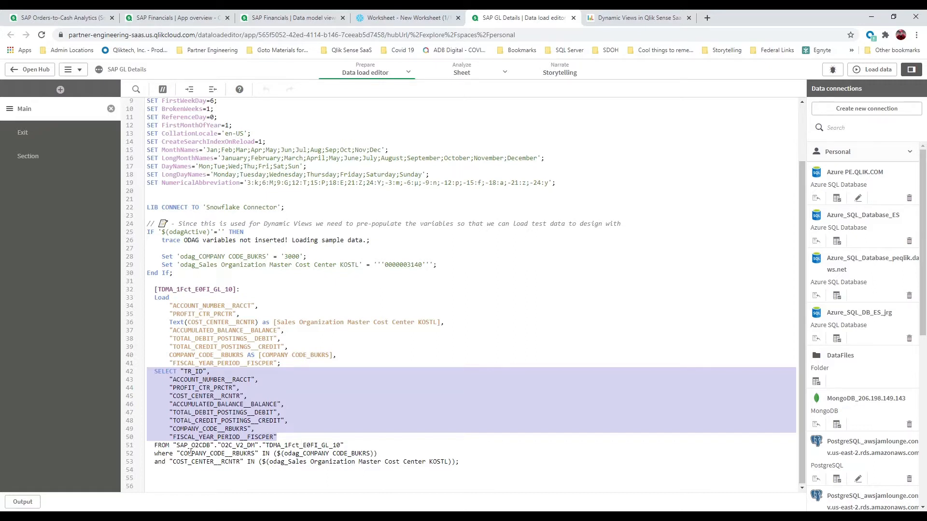
left_click_drag(178, 453, 255, 453)
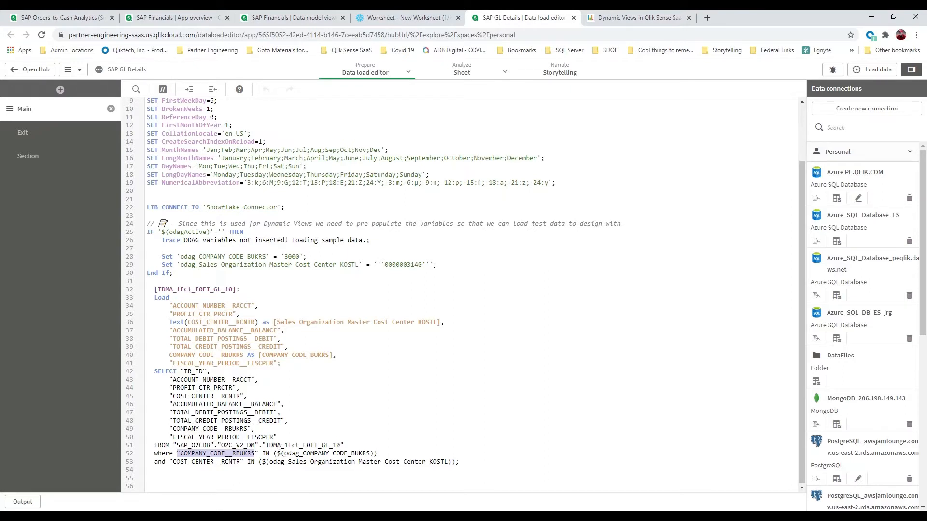
left_click_drag(285, 453, 371, 457)
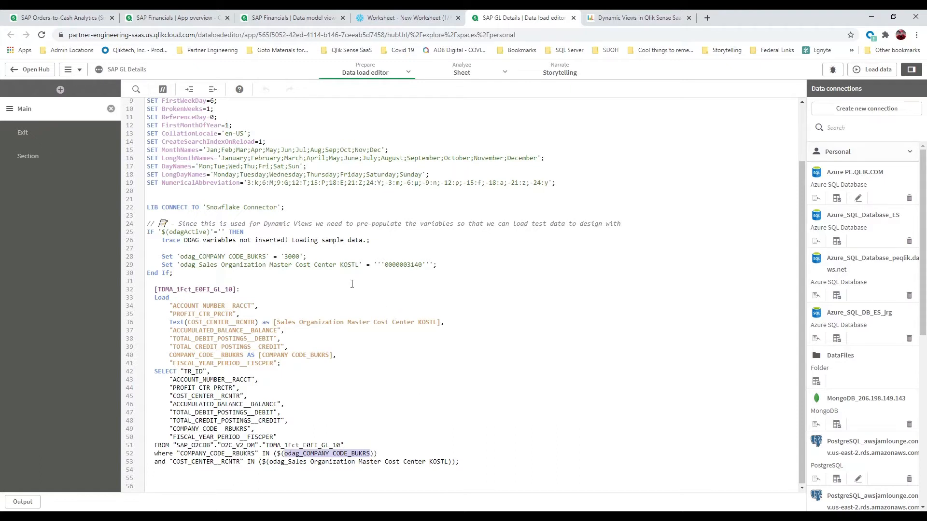
left_click_drag(148, 232, 255, 233)
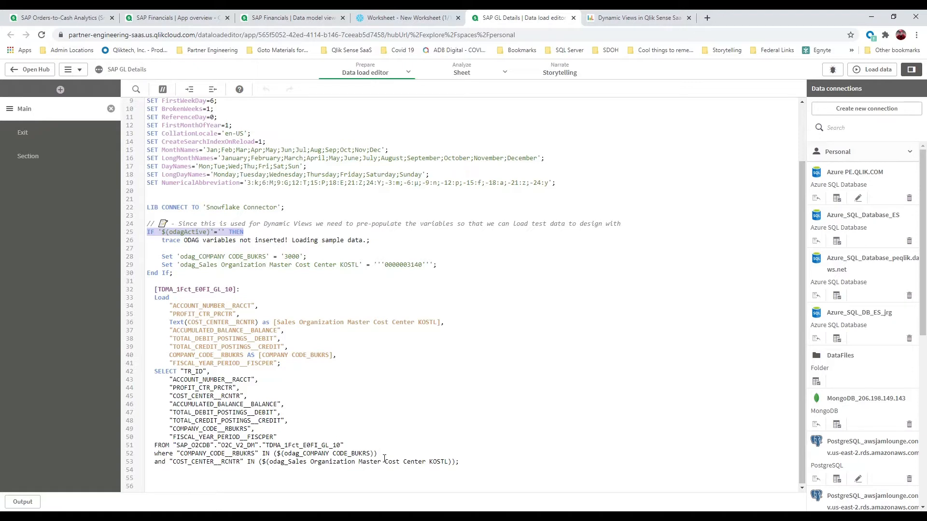
Open the General Ledger Details sheet of the SAP Orders-to-Cash Analytics app for editing
left_click(86, 18)
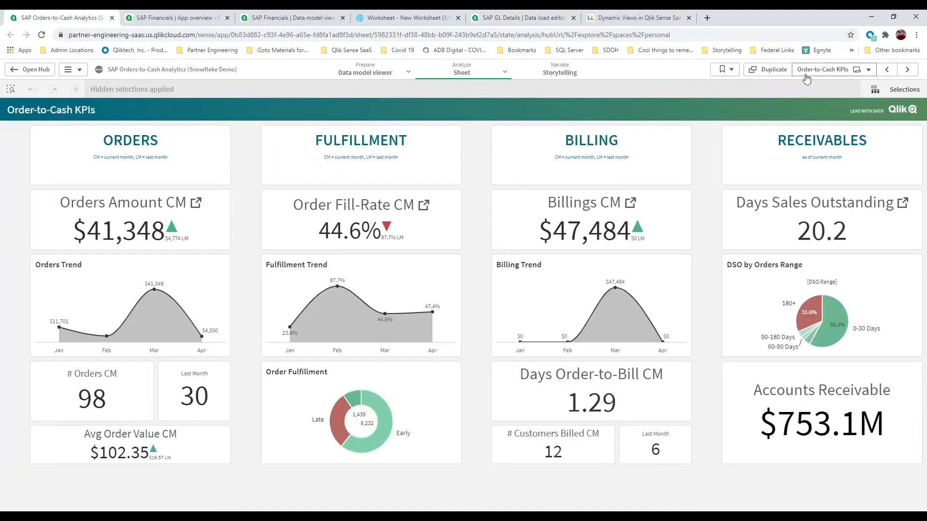
left_click(823, 70)
left_click(563, 340)
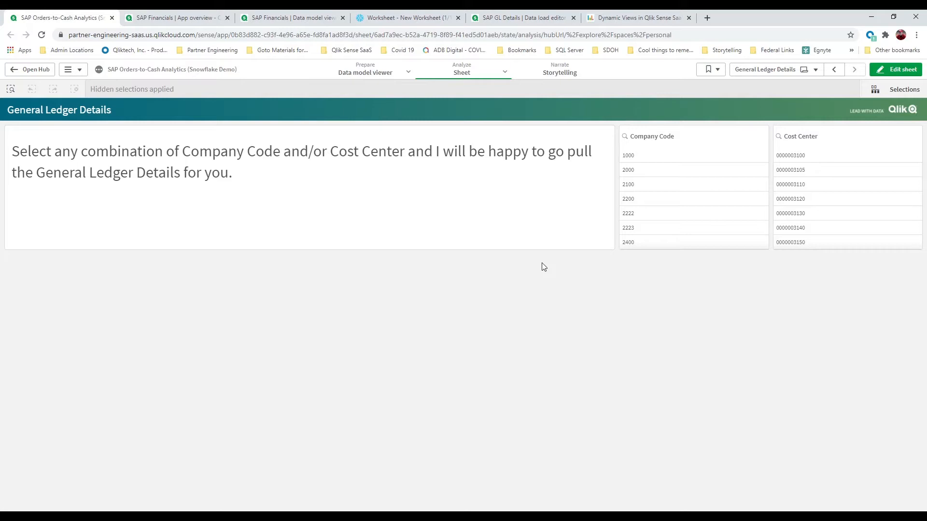
left_click(895, 71)
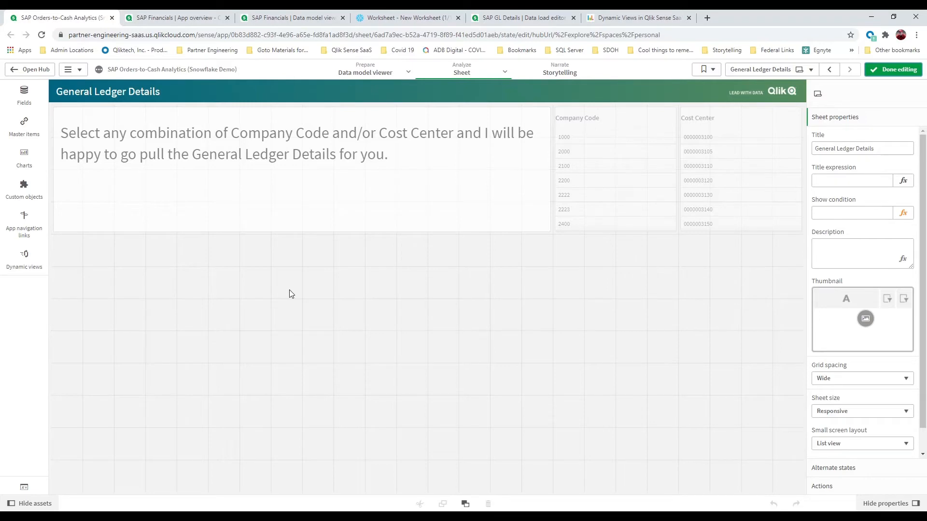
Start a new dynamic view named General Ledger Details with SAP GL Details as its template app
left_click(22, 256)
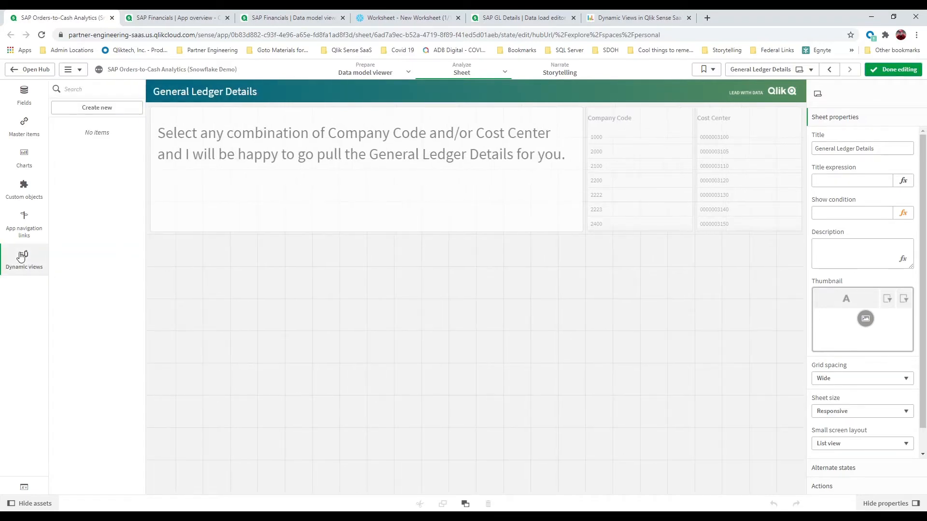
left_click(110, 108)
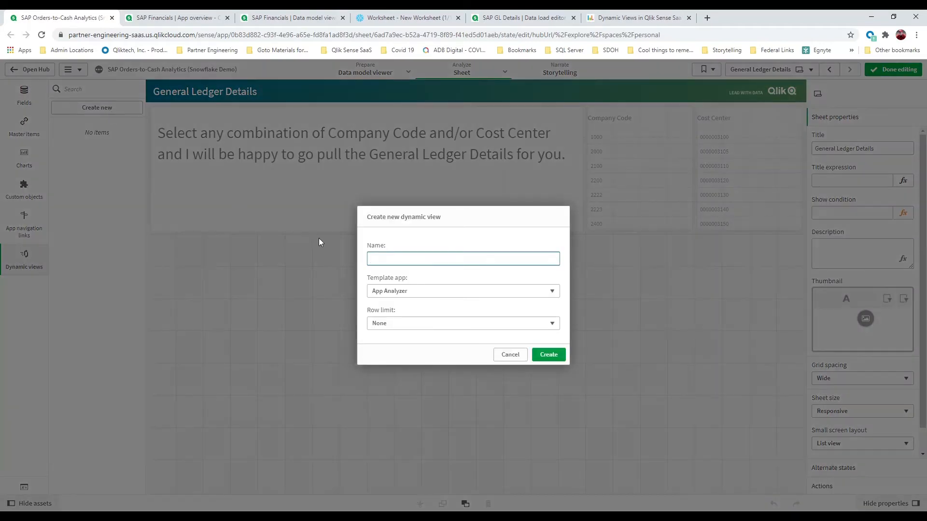
left_click(462, 292)
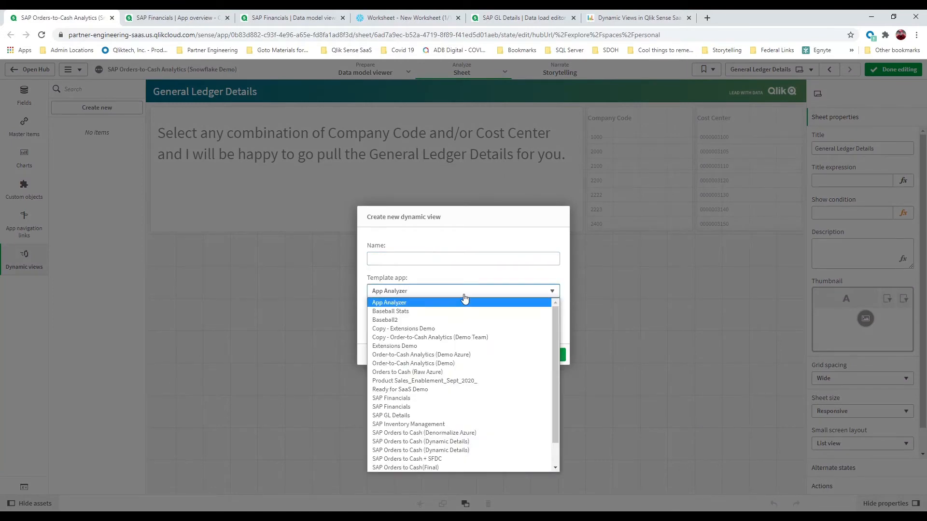
left_click(413, 417)
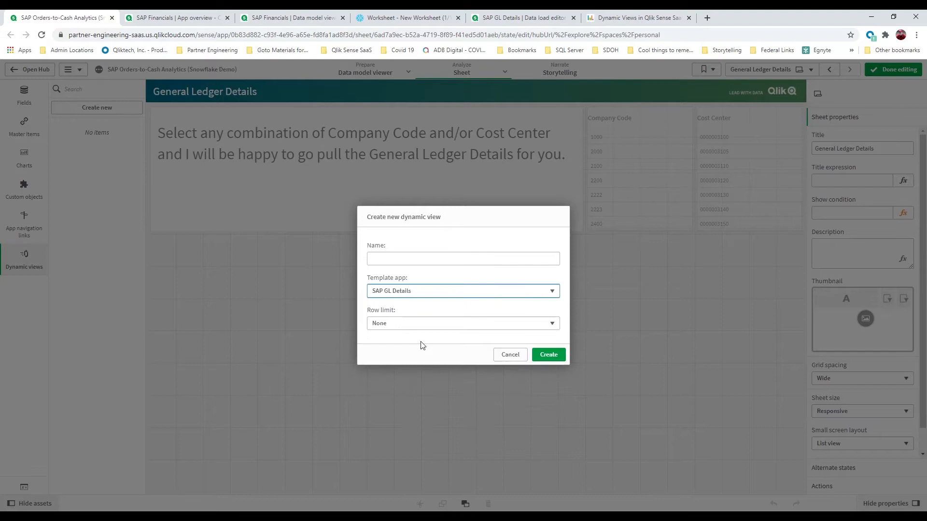
left_click(428, 259)
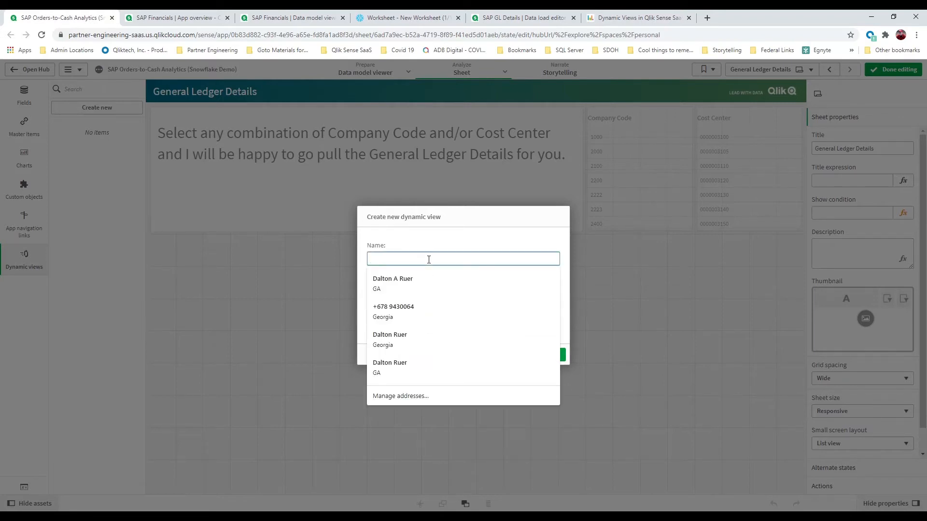
type("General")
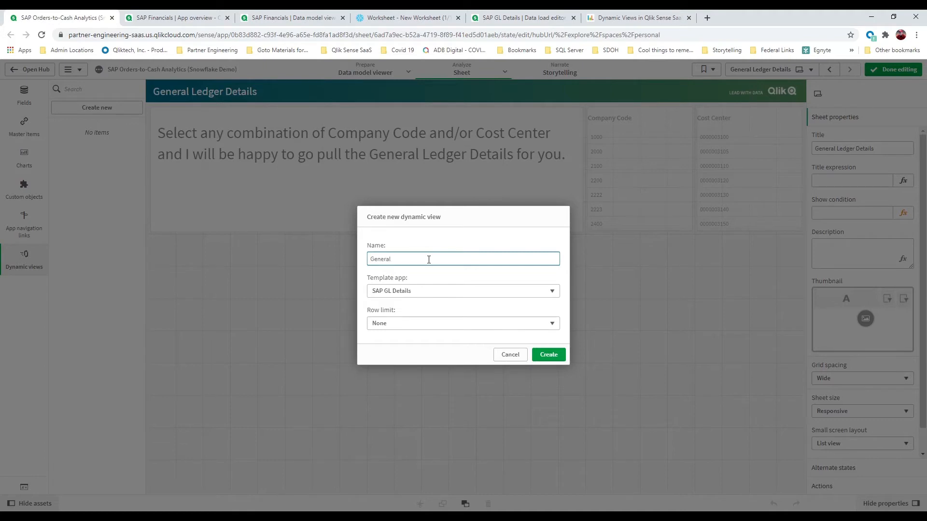
type(" Ledger Details")
Create the view with row limit expression IF(GetSelectedCount([COMPANY CODE_BUKRS]) > 0 OR GetSelectedCount([Sales Organization Master Cost Center KOSTL]) > 0, 1, 99) and maximum row count 1
left_click(518, 326)
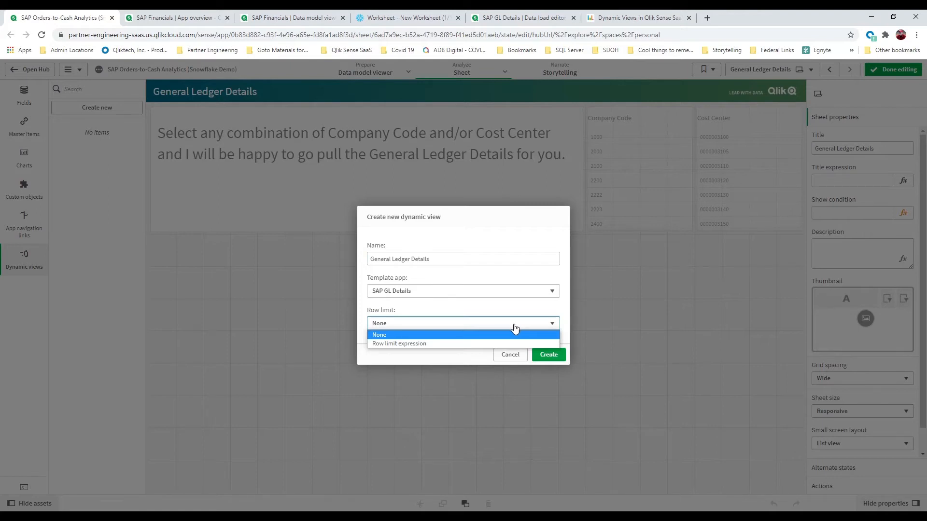
left_click(476, 343)
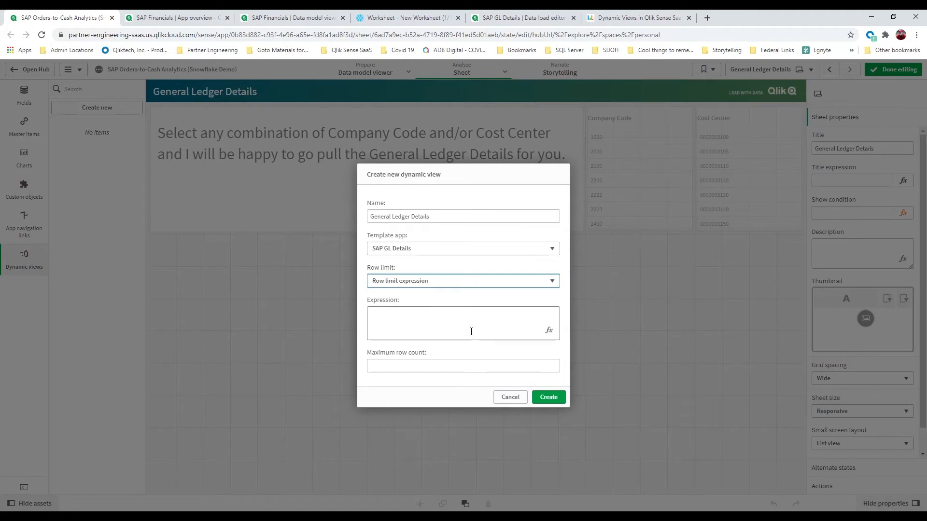
left_click(472, 326)
type("IF ( GetSelectedCount([COMPANY CODE_BUKRS]) > 0 OR  GetSelectedCount([Sales Organization Master Cost Center KOSTL]) > 0, 1, 99)")
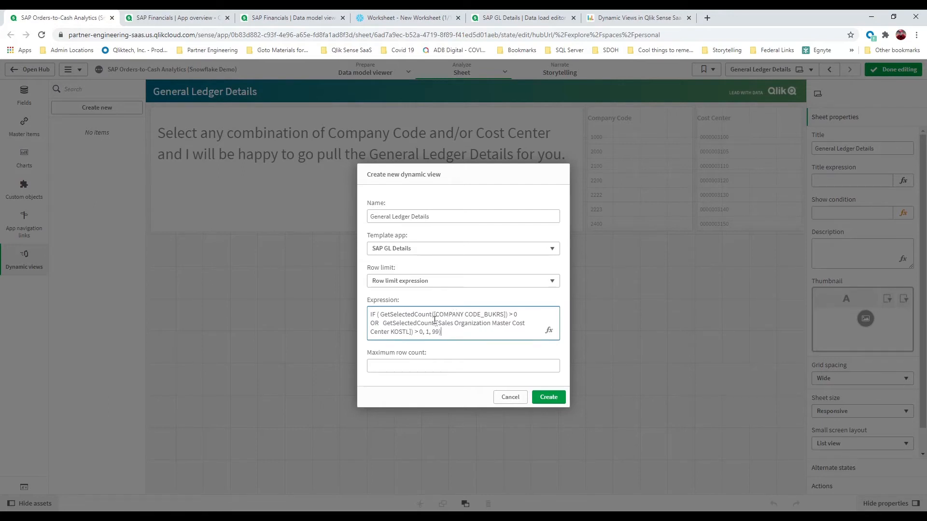
left_click(433, 364)
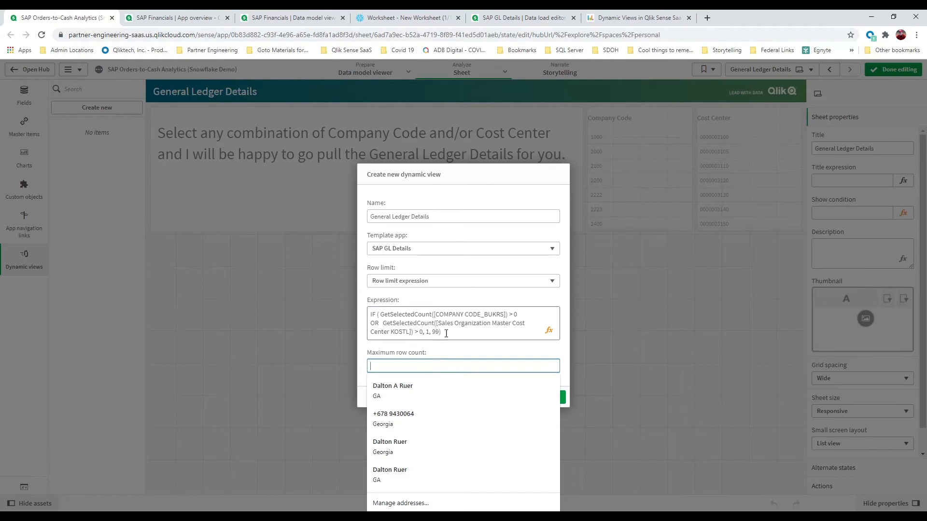
type("1")
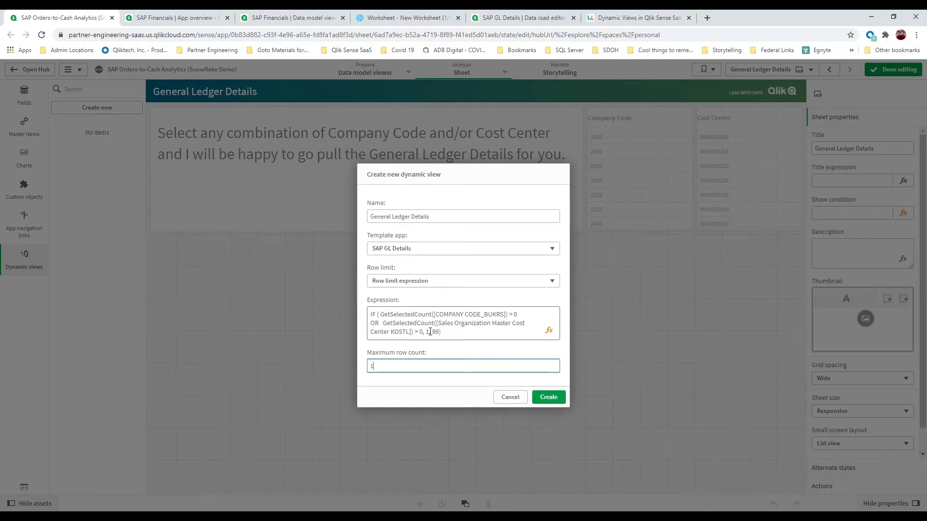
left_click(548, 397)
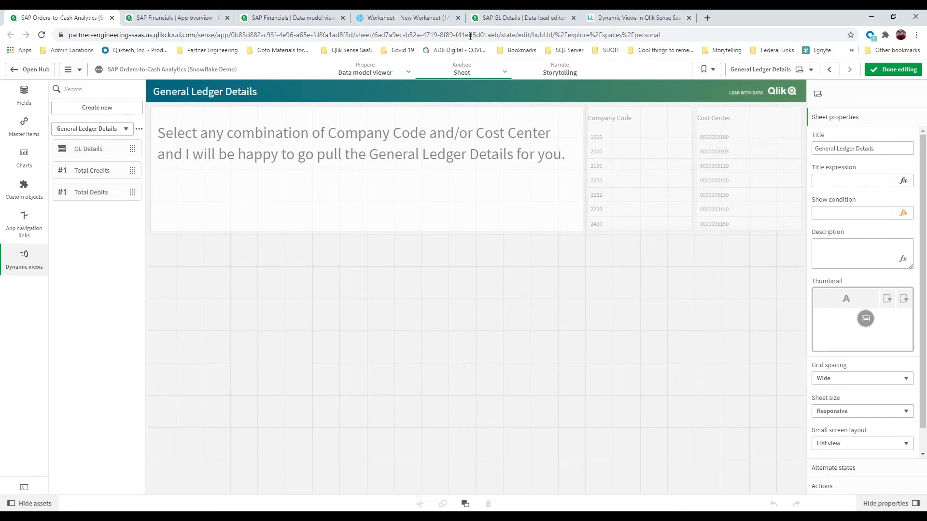
Inspect the SAP GL Details template app's sheet and its master visualizations in edit mode
left_click(489, 19)
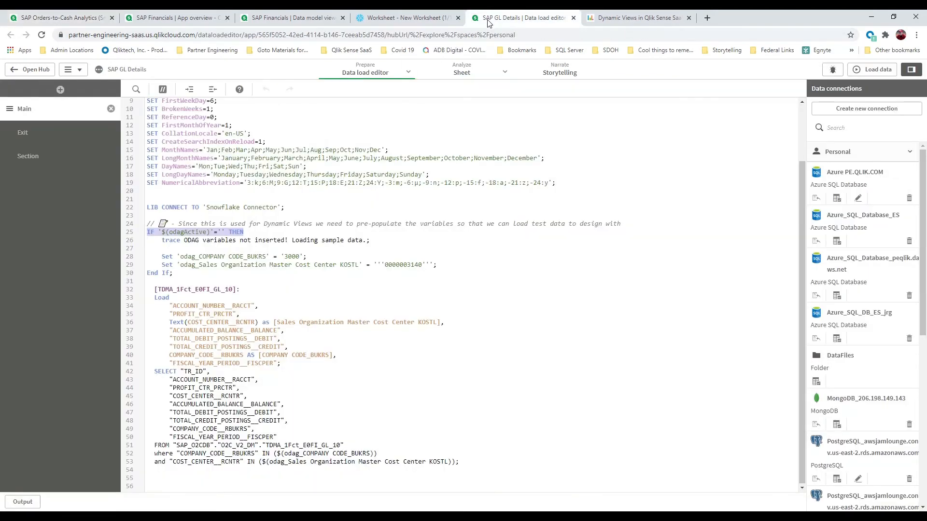
left_click(466, 73)
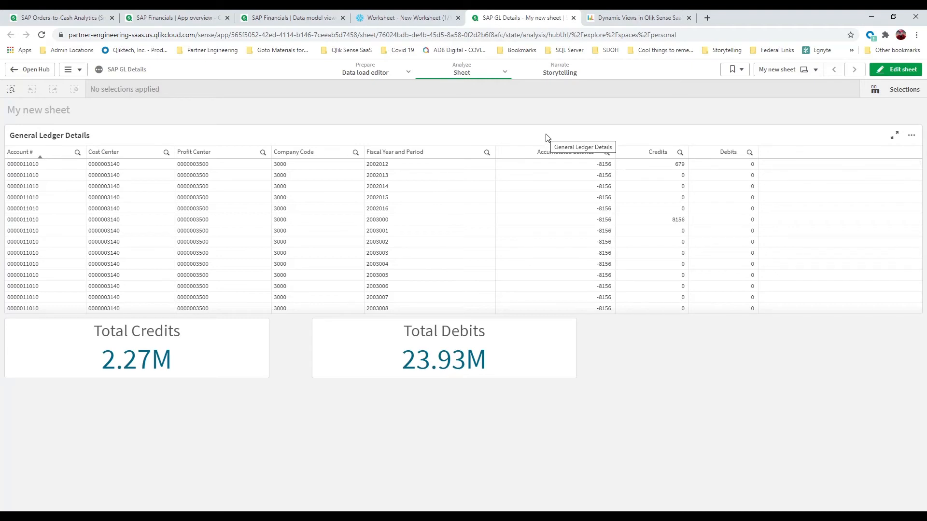
left_click(889, 69)
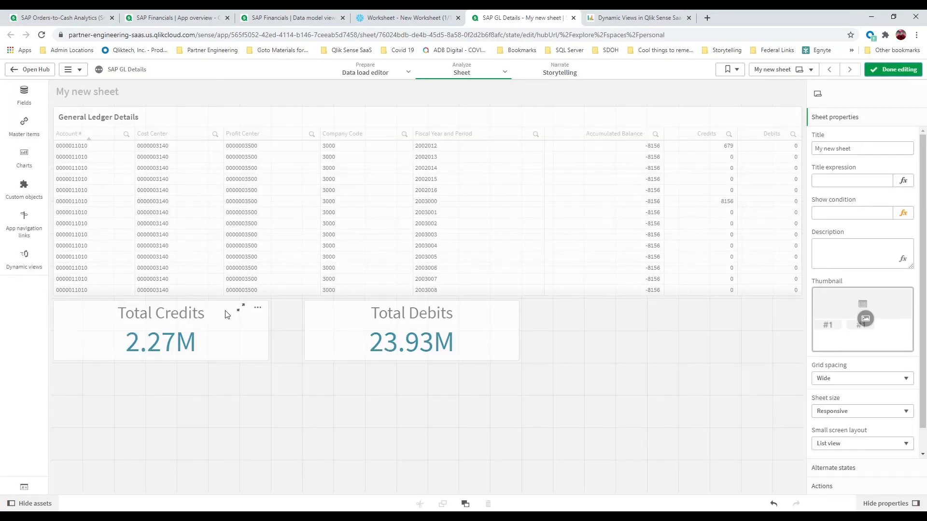
left_click(24, 126)
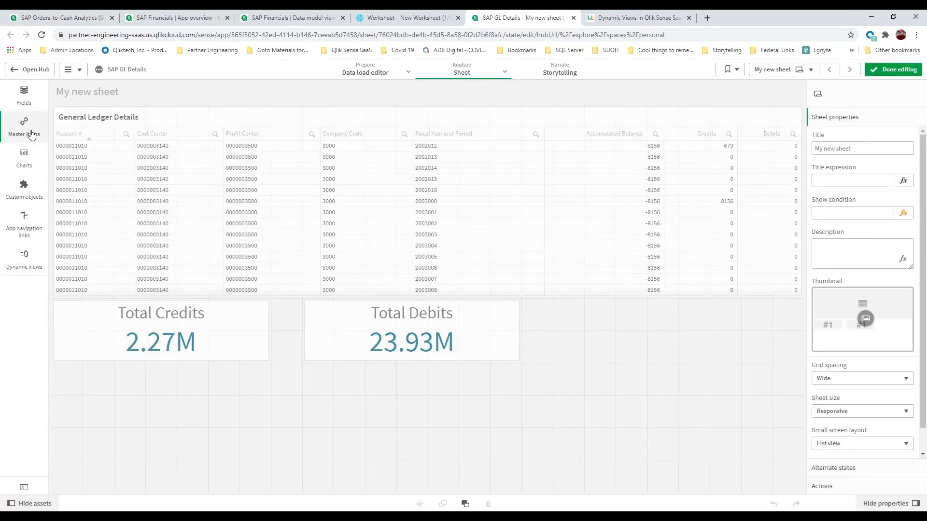
left_click(91, 148)
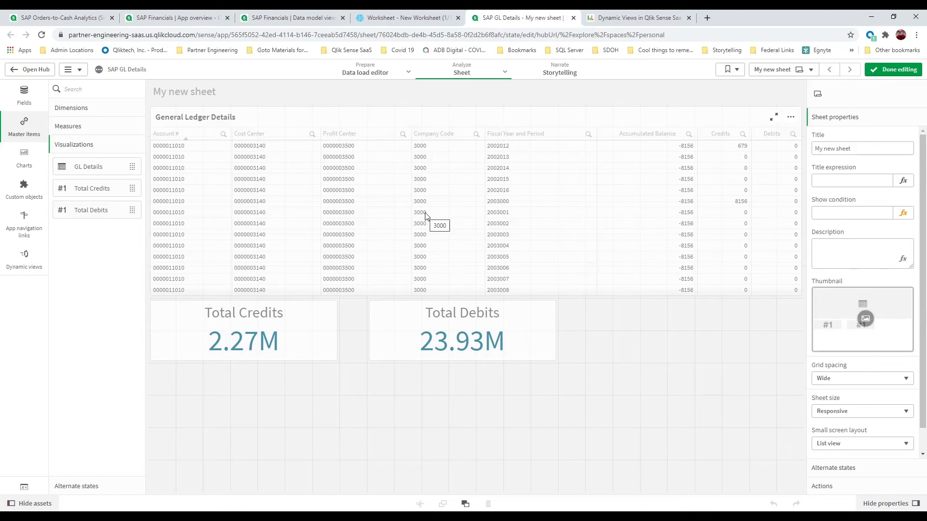
Place Total Credits and Total Debits side by side on the Orders-to-Cash General Ledger Details sheet, with GL Details full width below, and finish editing
left_click(67, 18)
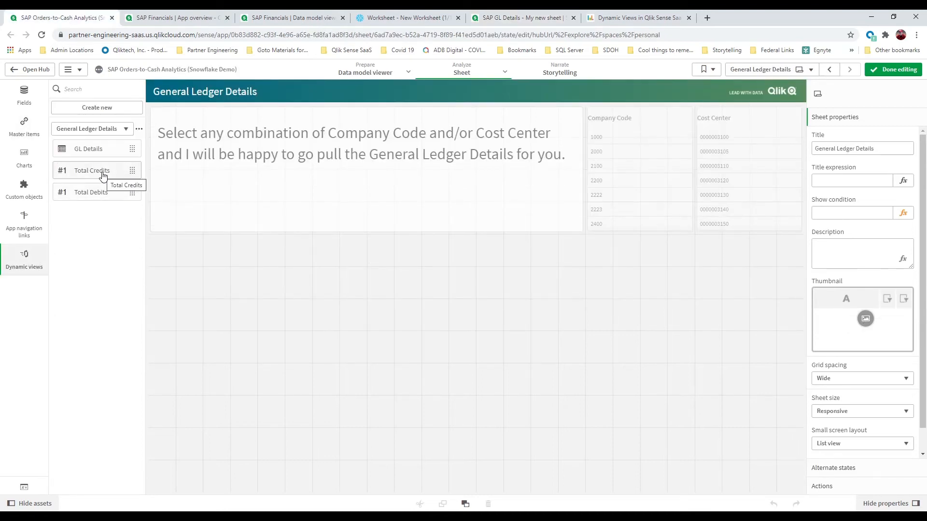
left_click_drag(103, 175, 208, 263)
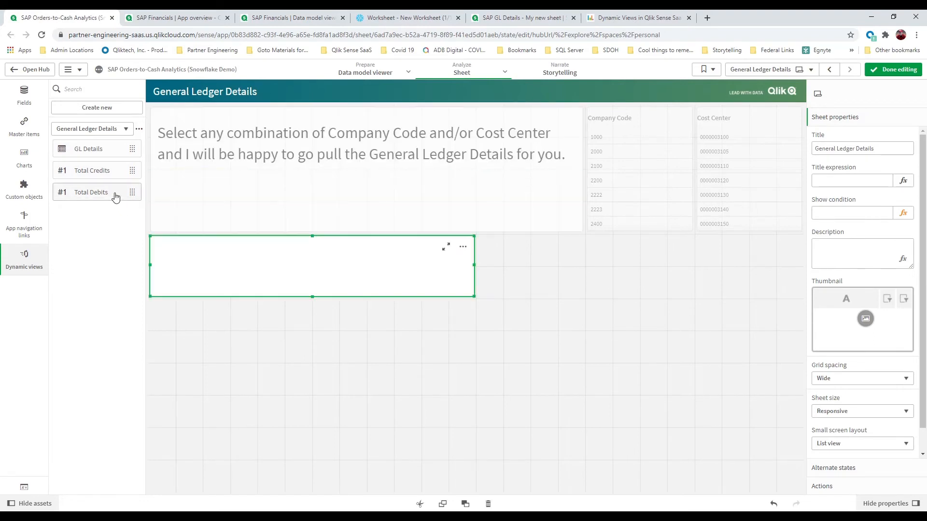
left_click_drag(116, 197, 513, 271)
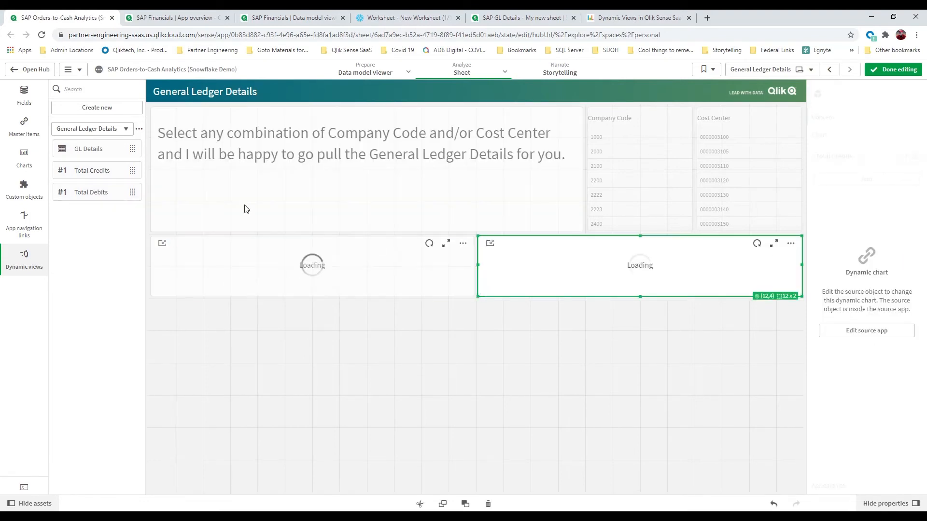
left_click_drag(96, 151, 457, 361)
left_click_drag(474, 394, 805, 401)
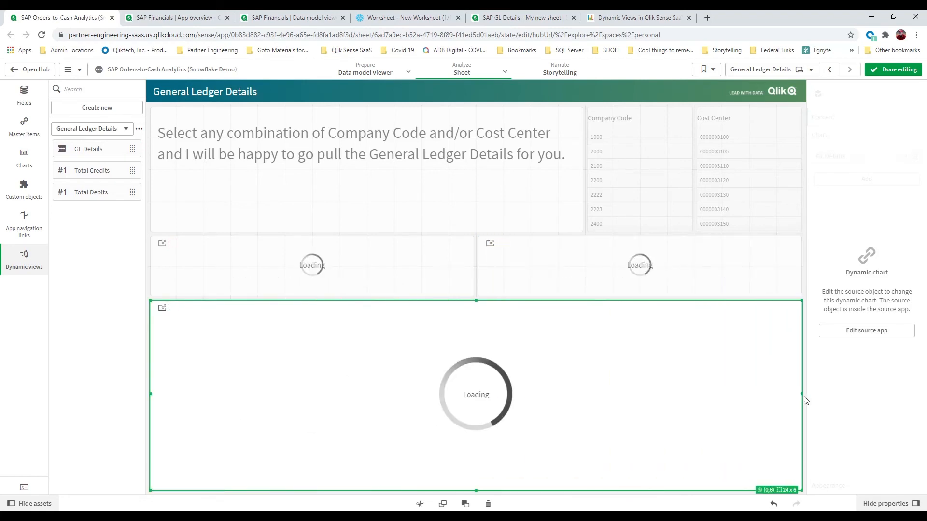
left_click(898, 69)
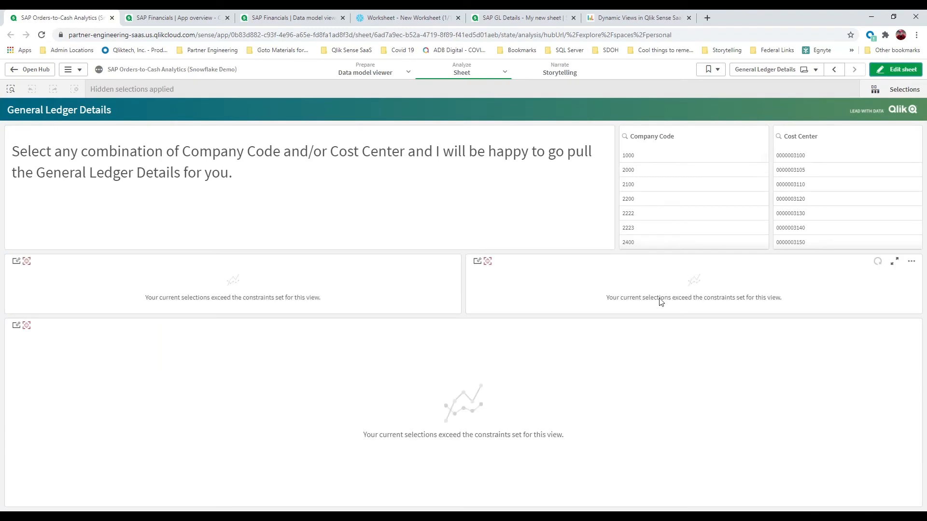
left_click(642, 156)
left_click(753, 114)
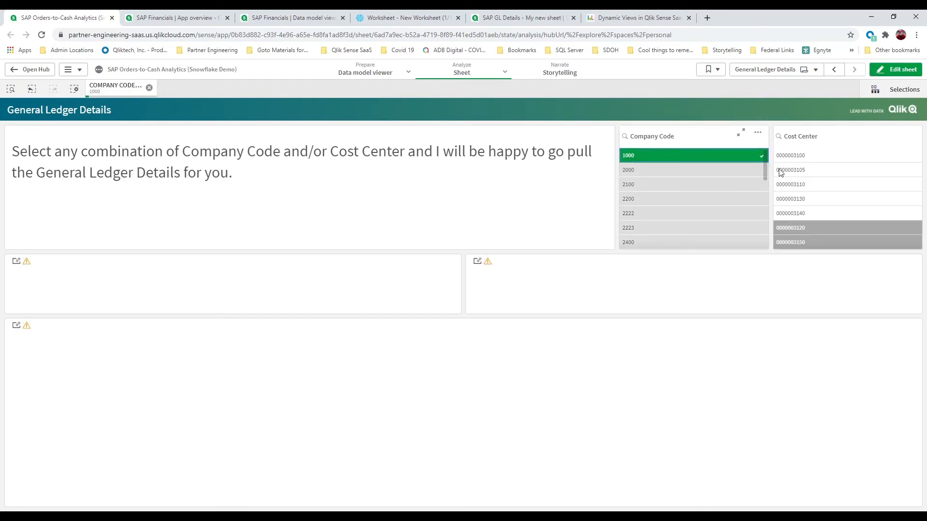
left_click(805, 185)
left_click(812, 199)
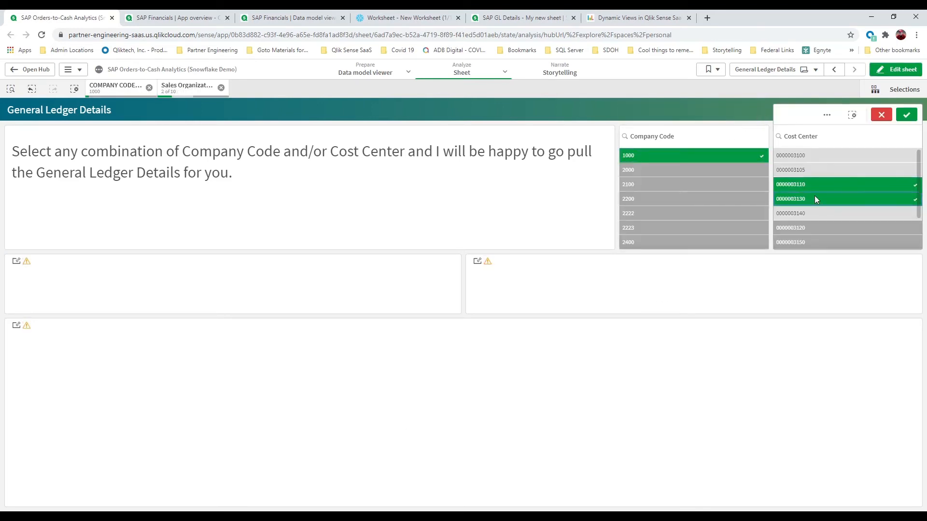
left_click(905, 120)
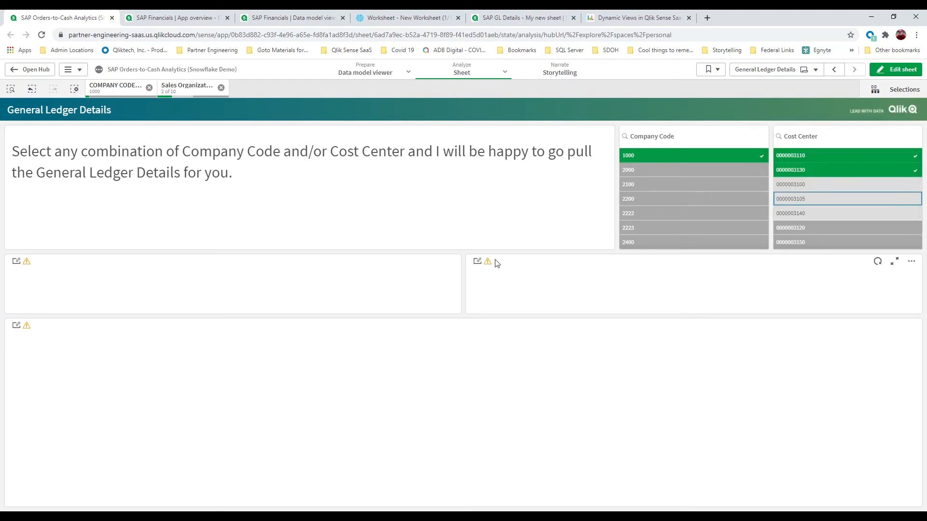
mouse_move(491, 265)
left_click(878, 262)
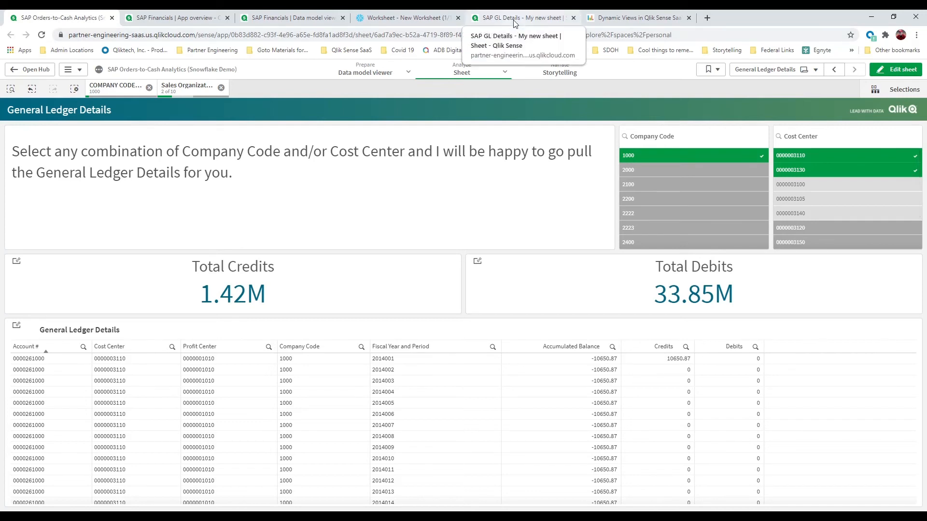
left_click(807, 172)
left_click(819, 198)
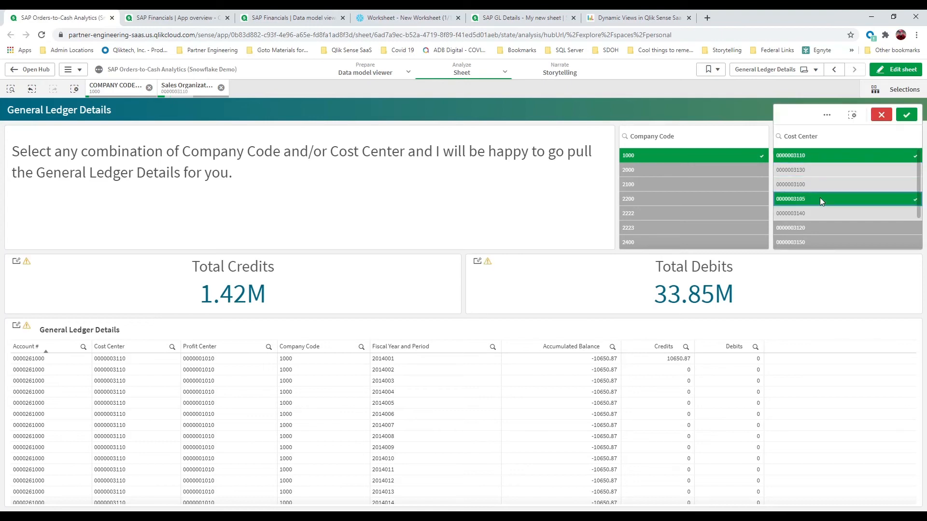
left_click(822, 155)
left_click(815, 211)
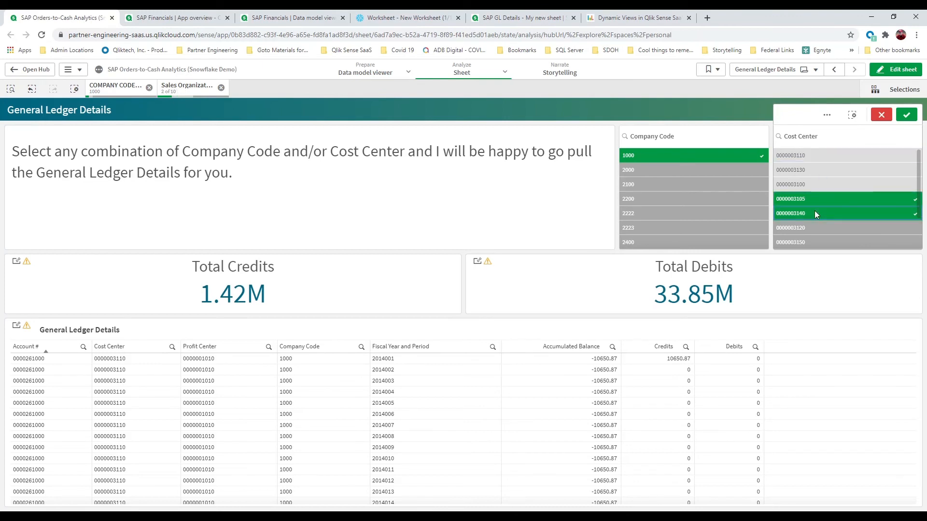
left_click(907, 115)
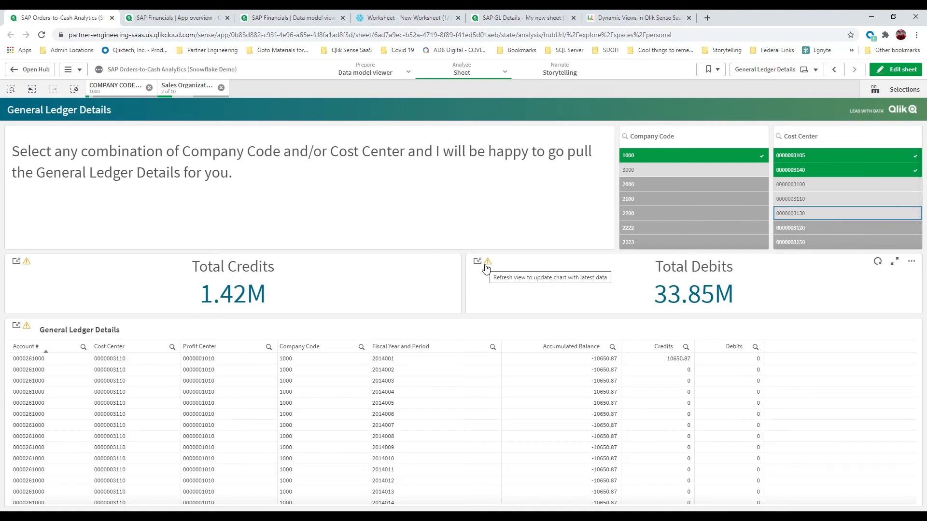
left_click(877, 262)
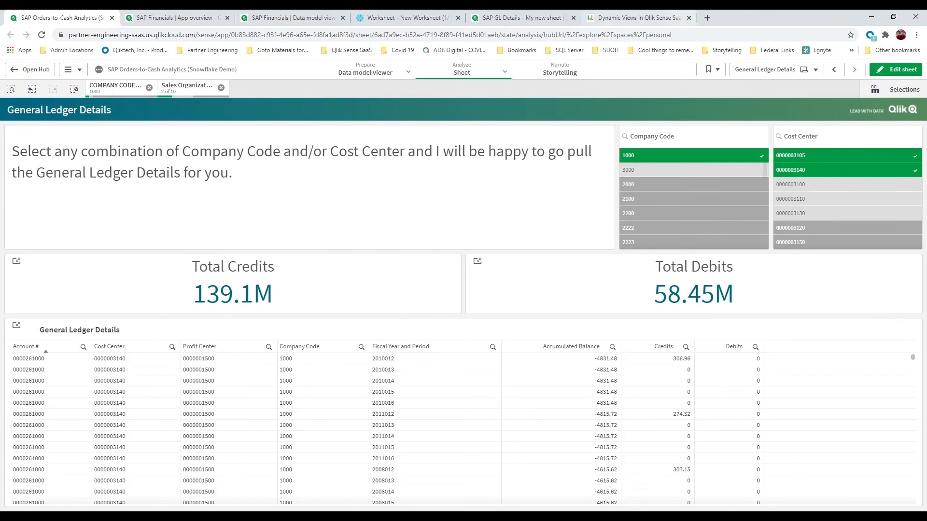
Switch to the Dynamic Views in Qlik Sense SaaS article and review its sections through Step 2 on building the application
left_click(644, 18)
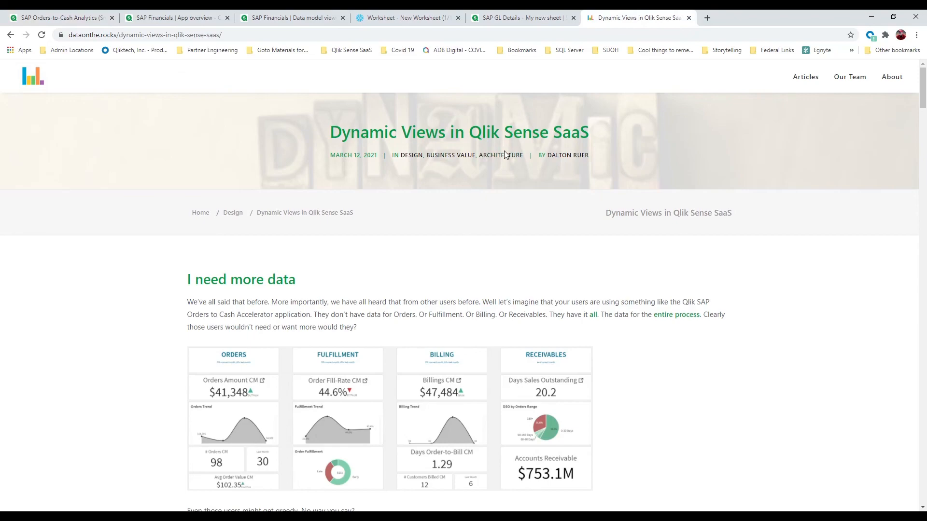
scroll(118, 332, "down", 5)
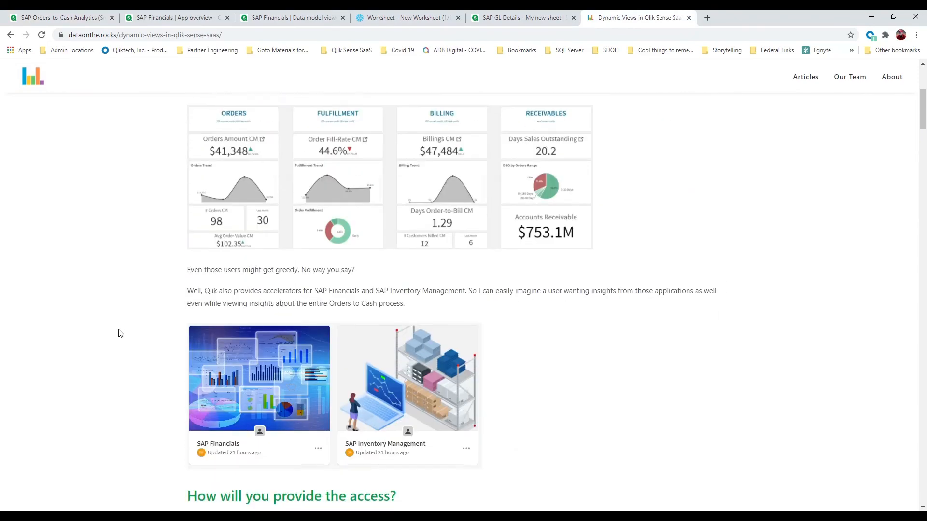
scroll(120, 333, "down", 14)
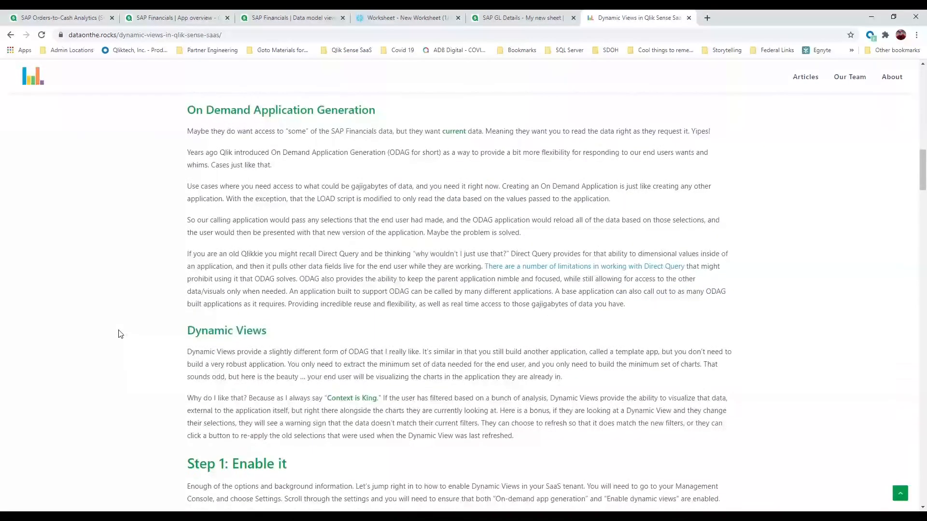
scroll(120, 333, "down", 11)
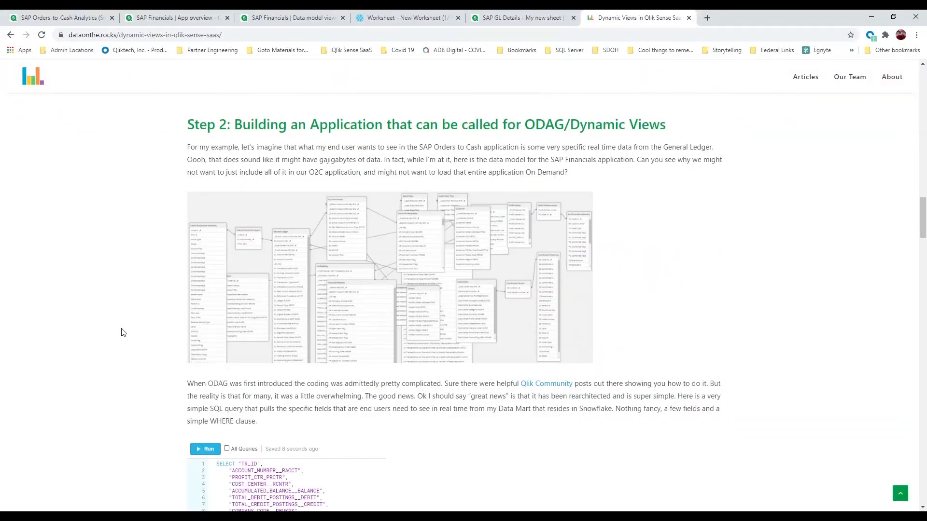
scroll(121, 332, "up", 2)
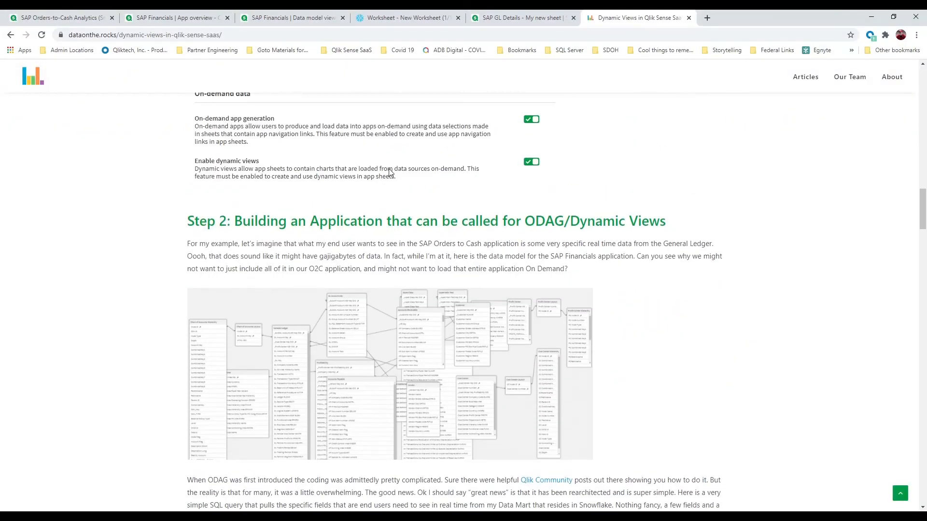